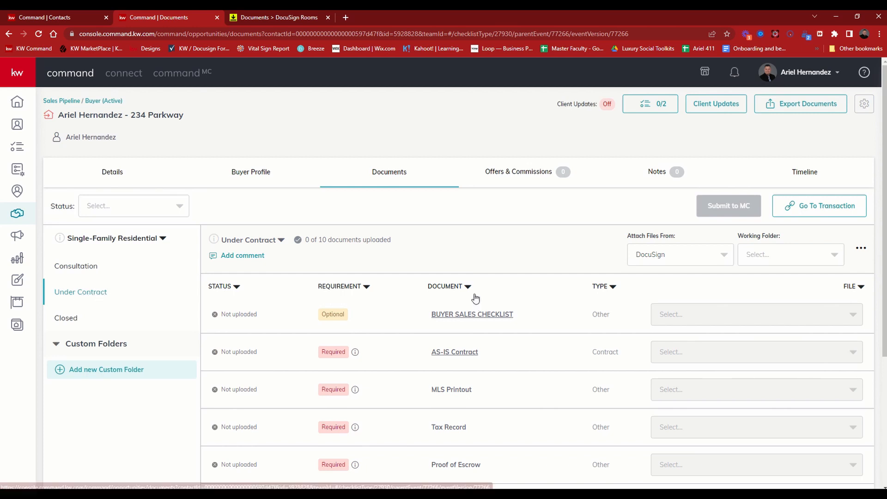
{"action": "scroll", "coordinate": [476, 296], "scroll_direction": "down", "scroll_amount": 3}
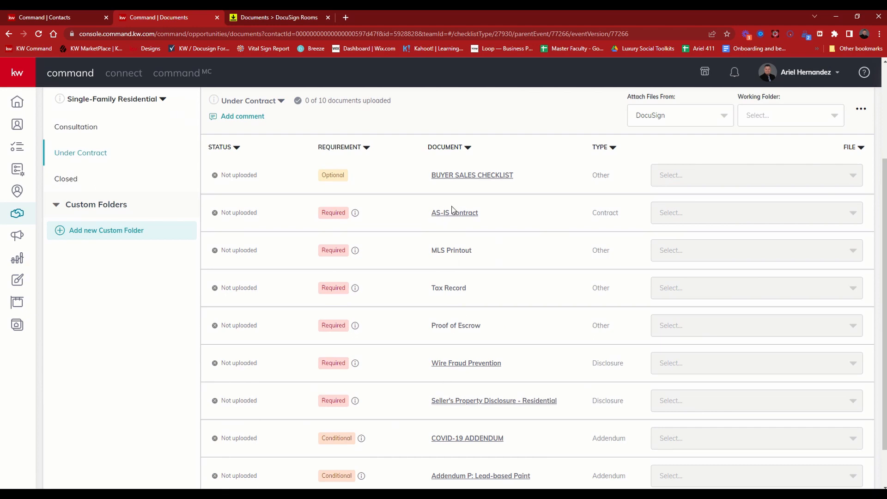
{"action": "scroll", "coordinate": [468, 246], "scroll_direction": "up", "scroll_amount": 1}
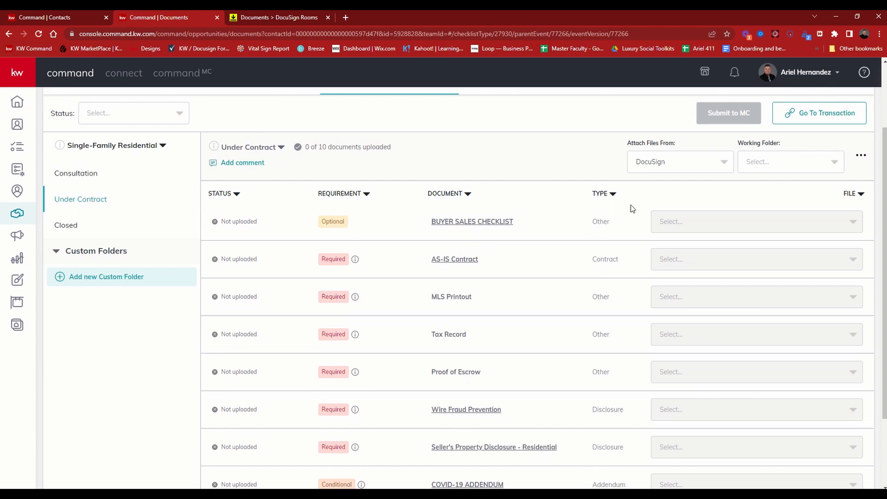
{"action": "left_click_drag", "start_coordinate": [627, 144], "coordinate": [680, 146]}
{"action": "left_click", "coordinate": [685, 162]}
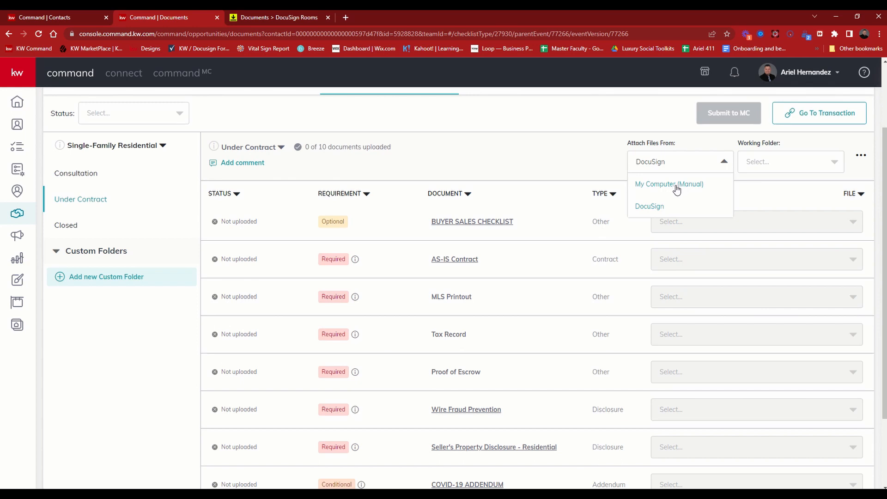
{"action": "left_click", "coordinate": [676, 186]}
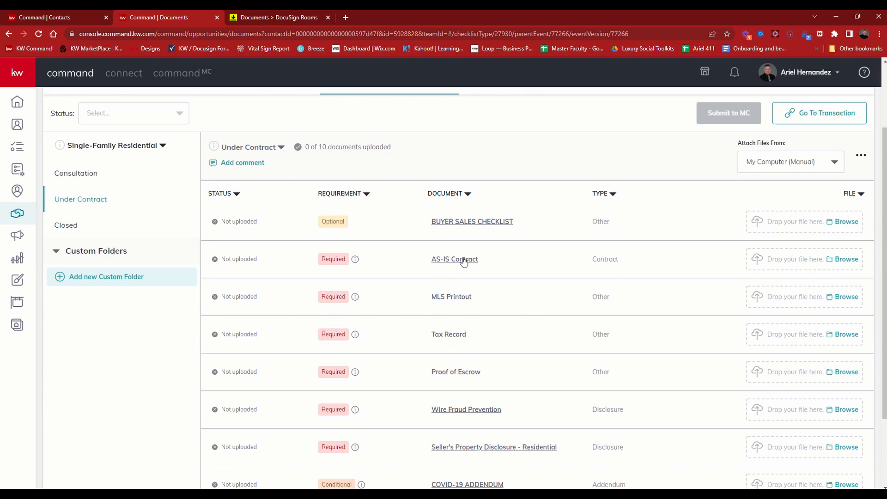
{"action": "left_click", "coordinate": [846, 260]}
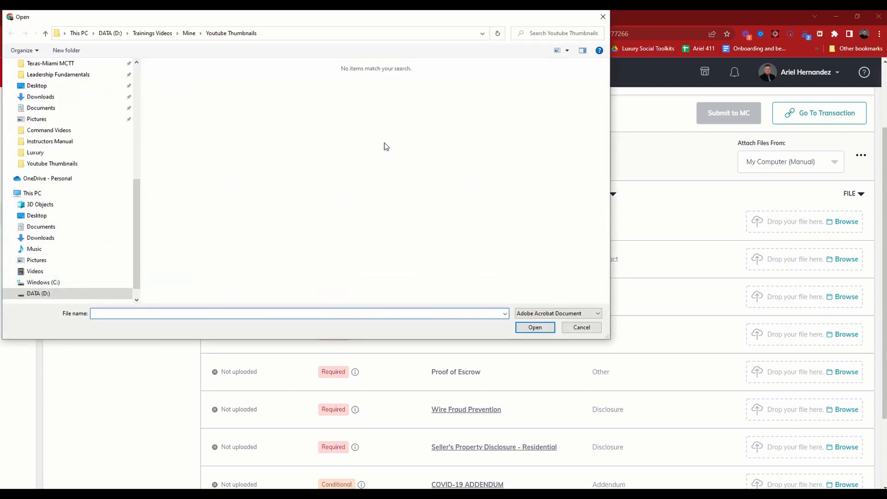
{"action": "left_click", "coordinate": [590, 329]}
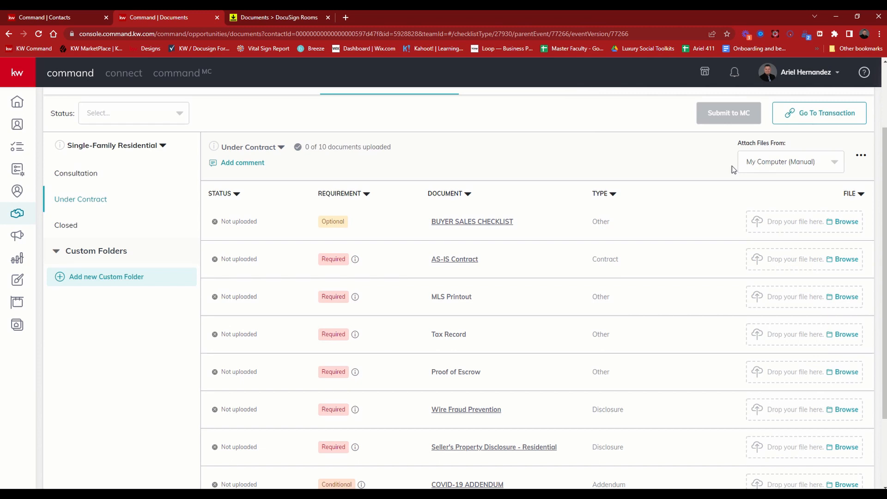
{"action": "left_click", "coordinate": [756, 171]}
{"action": "left_click", "coordinate": [758, 206]}
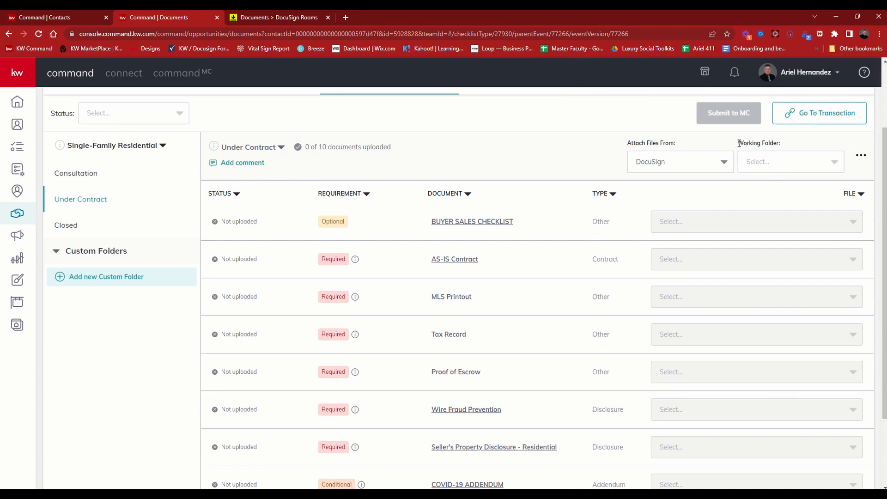
Choose the DocuSign working folder named after the property address for the Under Contract checklist.
{"action": "left_click_drag", "start_coordinate": [738, 143], "coordinate": [784, 146]}
{"action": "left_click", "coordinate": [800, 164]}
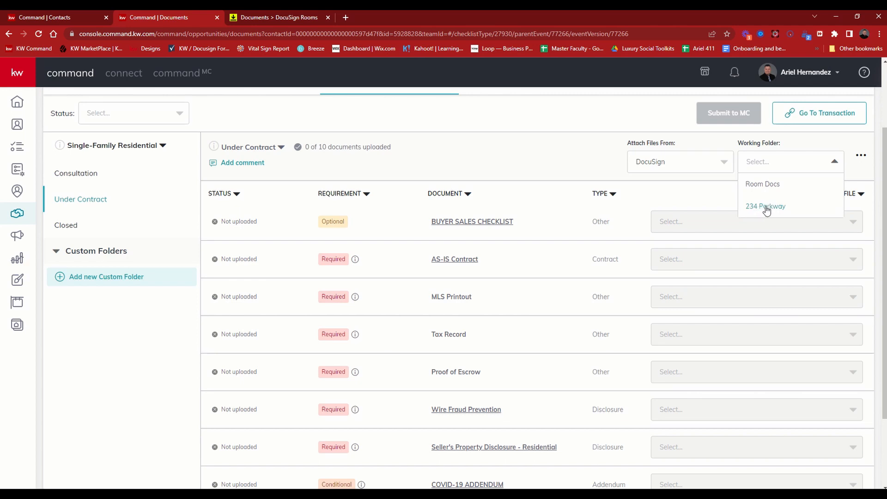
{"action": "scroll", "coordinate": [286, 161], "scroll_direction": "up", "scroll_amount": 2}
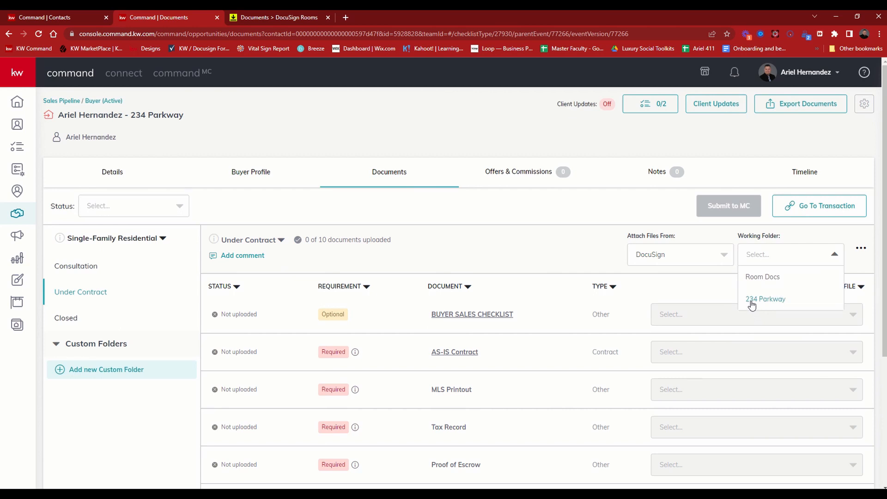
{"action": "left_click", "coordinate": [779, 301]}
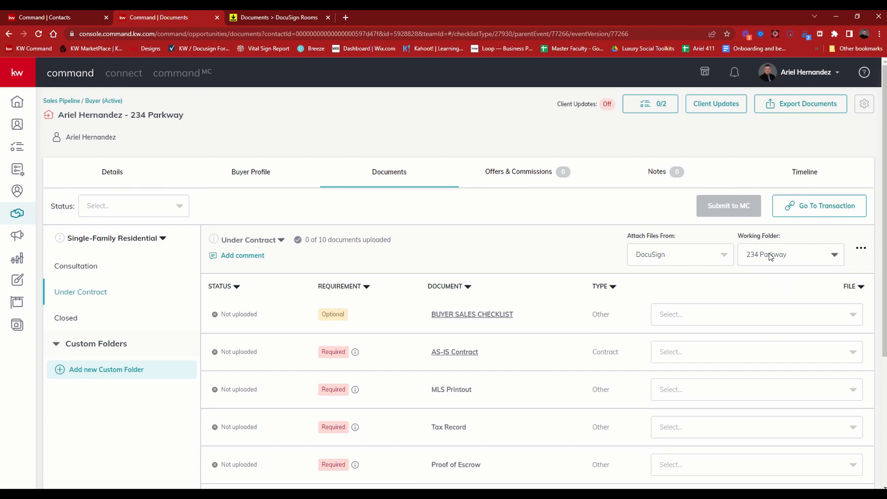
Attach AS IS Residential Contract for Sale And Purchase.pdf to the AS-IS Contract item of the checklist.
{"action": "scroll", "coordinate": [771, 257], "scroll_direction": "down", "scroll_amount": 1}
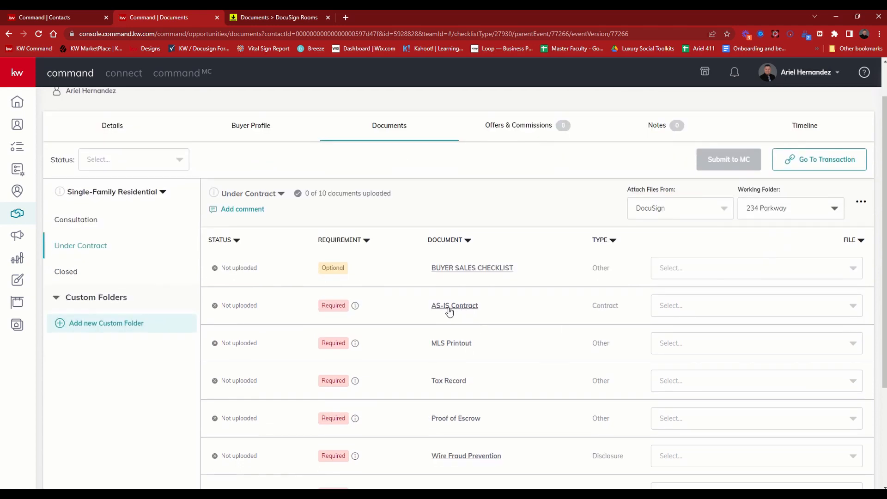
{"action": "left_click", "coordinate": [780, 313]}
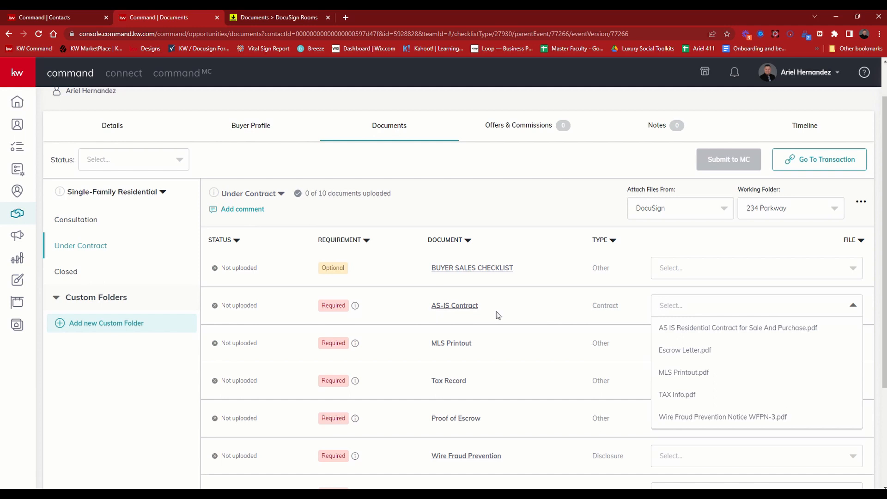
{"action": "left_click", "coordinate": [675, 330]}
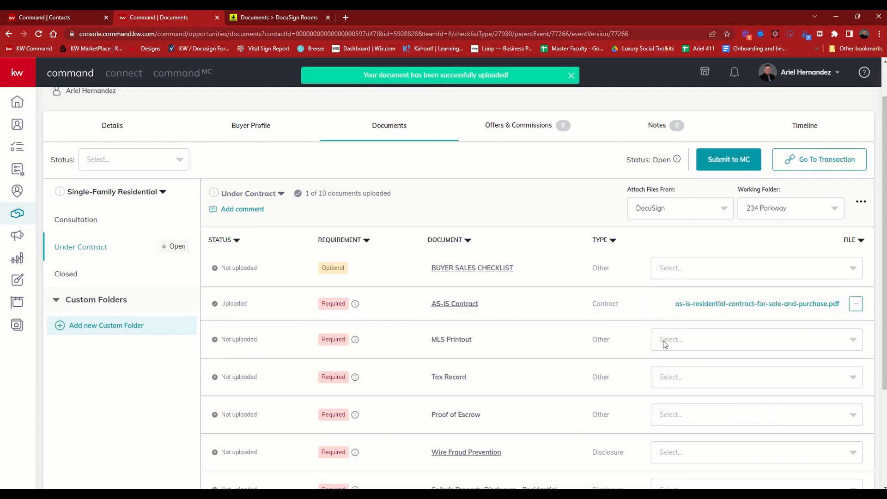
Attach MLS Printout.pdf to the MLS Printout item and TAX Info.pdf to the Tax Record item.
{"action": "left_click", "coordinate": [664, 344]}
{"action": "left_click", "coordinate": [677, 388]}
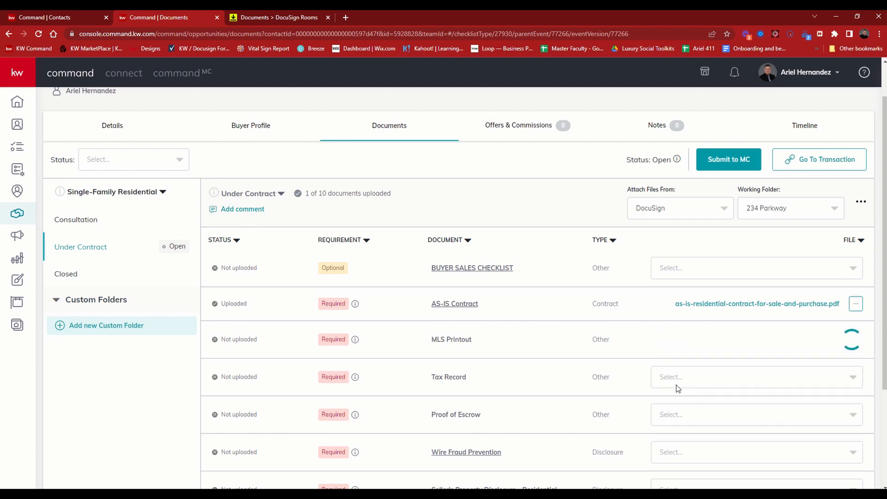
{"action": "left_click", "coordinate": [679, 377]}
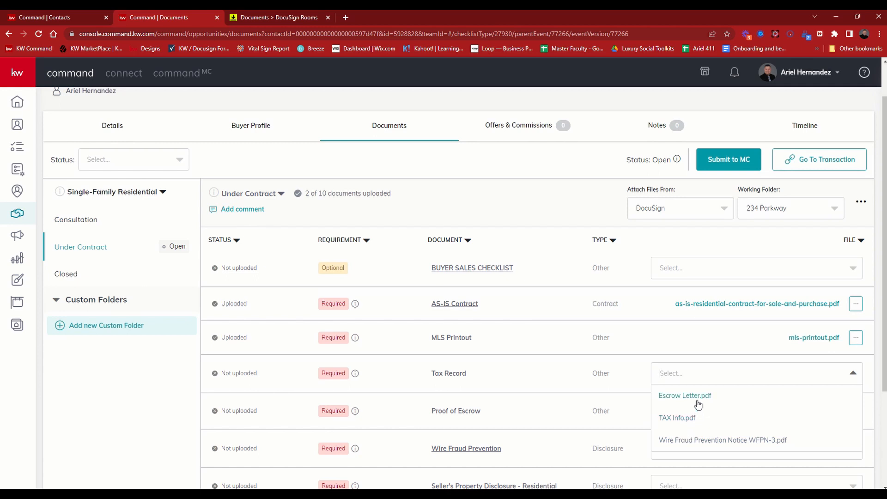
{"action": "type", "text": "tax"}
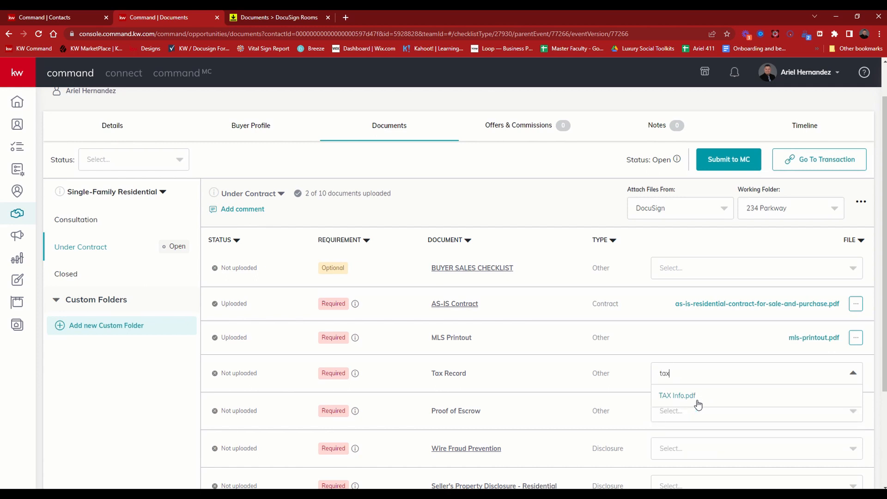
{"action": "left_click", "coordinate": [667, 399]}
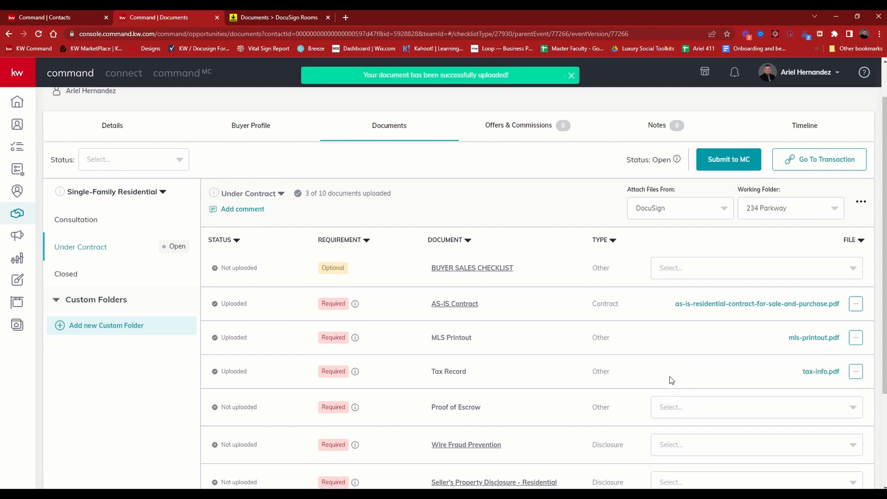
Attach Escrow Letter.pdf to Proof of Escrow and Wire Fraud Prevention Notice WFPN-3.pdf to Wire Fraud Prevention.
{"action": "left_click", "coordinate": [676, 408]}
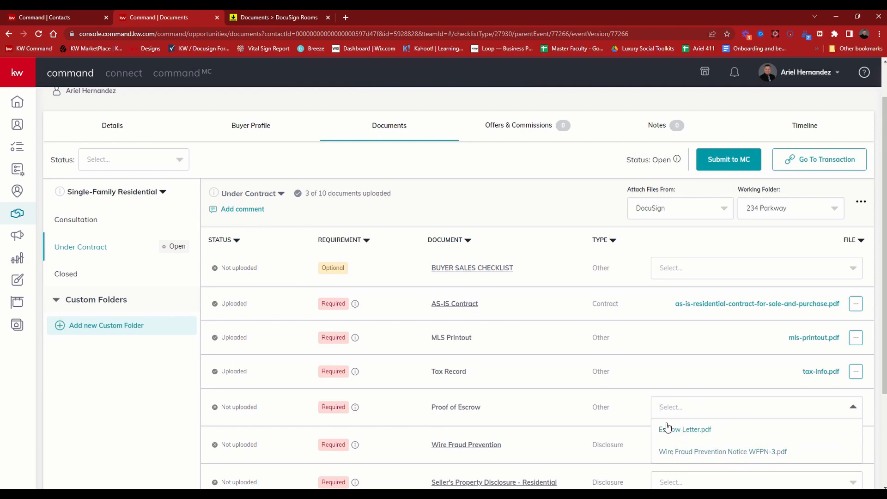
{"action": "scroll", "coordinate": [626, 378], "scroll_direction": "down", "scroll_amount": 3}
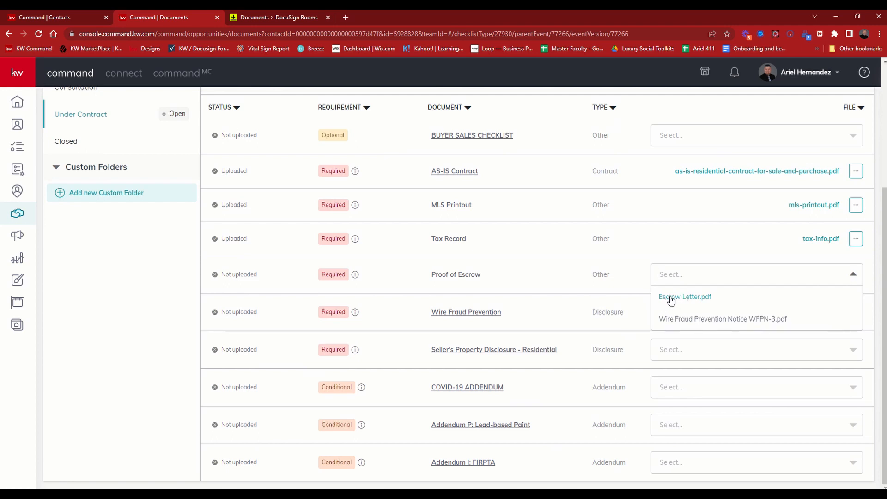
{"action": "left_click", "coordinate": [673, 300]}
{"action": "left_click", "coordinate": [673, 313]}
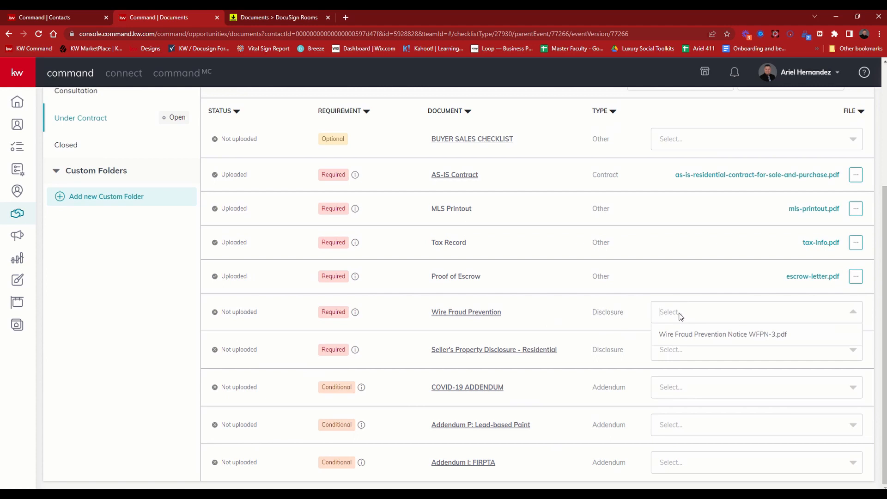
{"action": "left_click", "coordinate": [678, 339]}
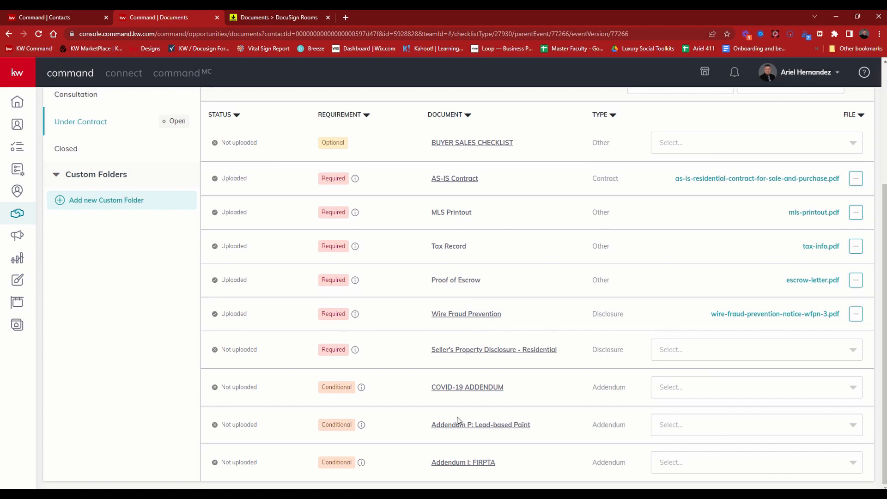
Start adding an extra checklist document named "Closing Addendum" with the document type Addendum.
{"action": "scroll", "coordinate": [459, 419], "scroll_direction": "up", "scroll_amount": 2}
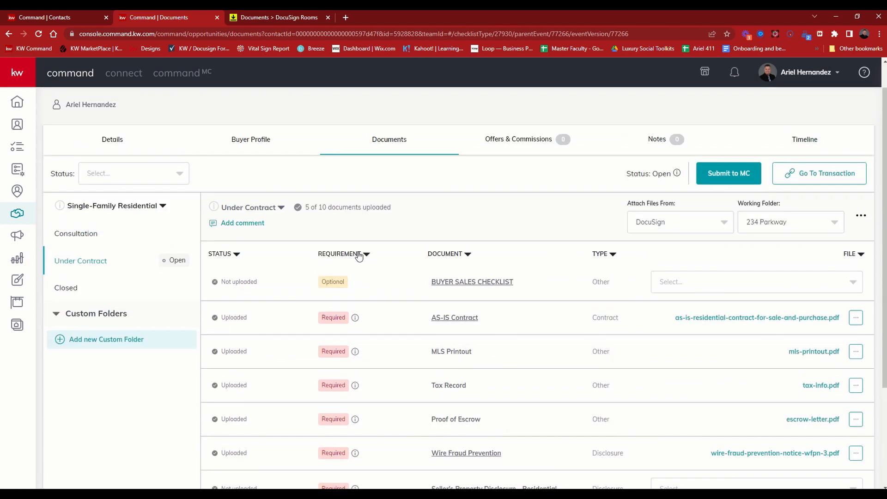
{"action": "left_click", "coordinate": [862, 218]}
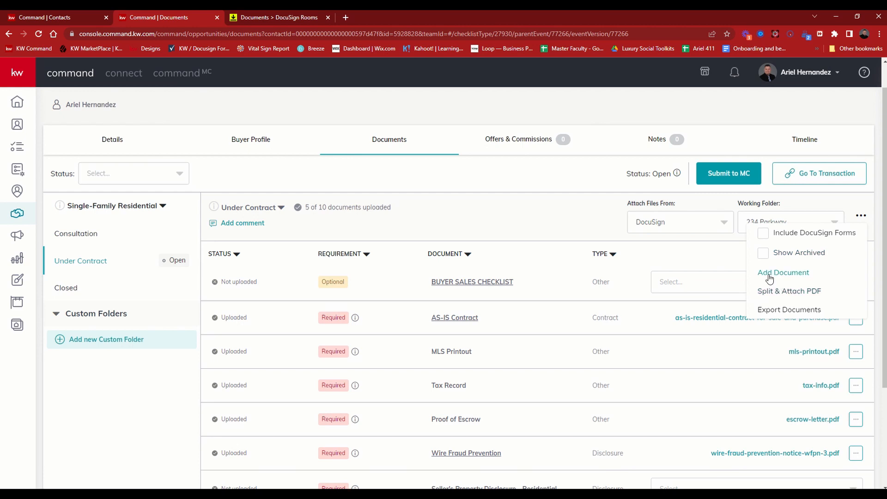
{"action": "left_click", "coordinate": [805, 277]}
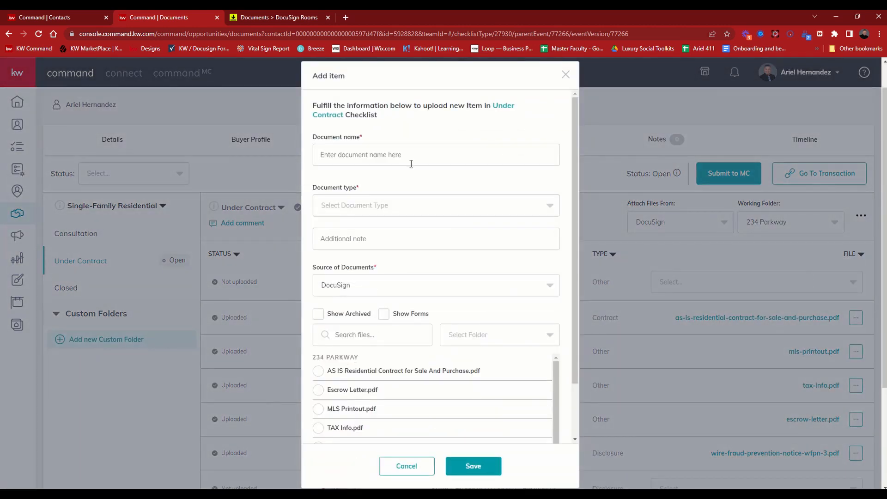
{"action": "left_click", "coordinate": [396, 156]}
{"action": "type", "text": "Addendu"}
{"action": "type", "text": "Closing"}
{"action": "left_click", "coordinate": [357, 207]}
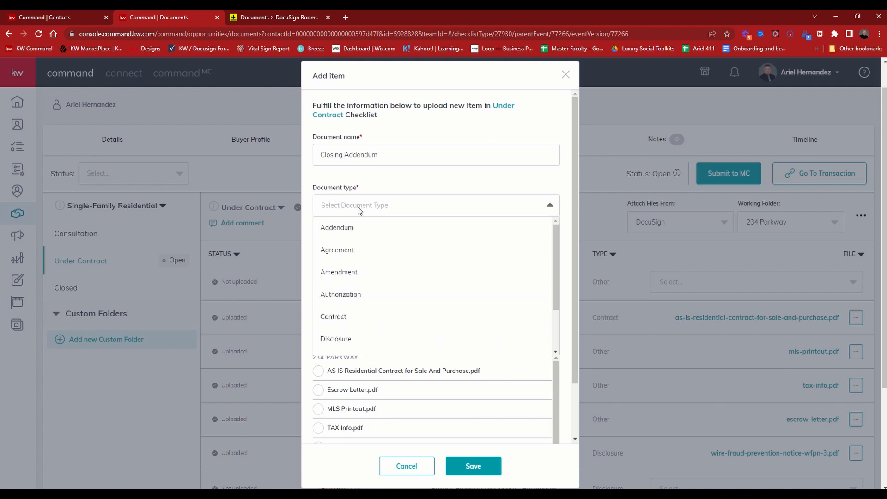
{"action": "left_click", "coordinate": [342, 228]}
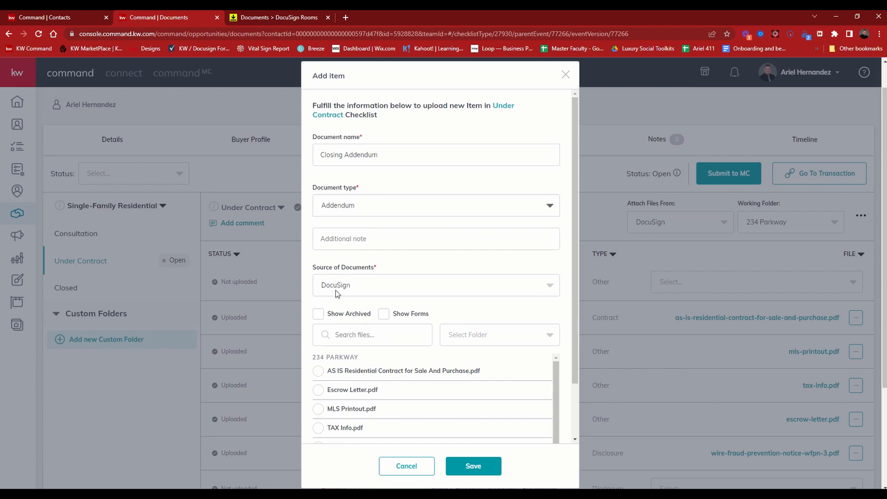
Set the document source to My Computer (Manual), attach the Common Seller Objections PDF from Downloads, and save the new item.
{"action": "left_click", "coordinate": [349, 289]}
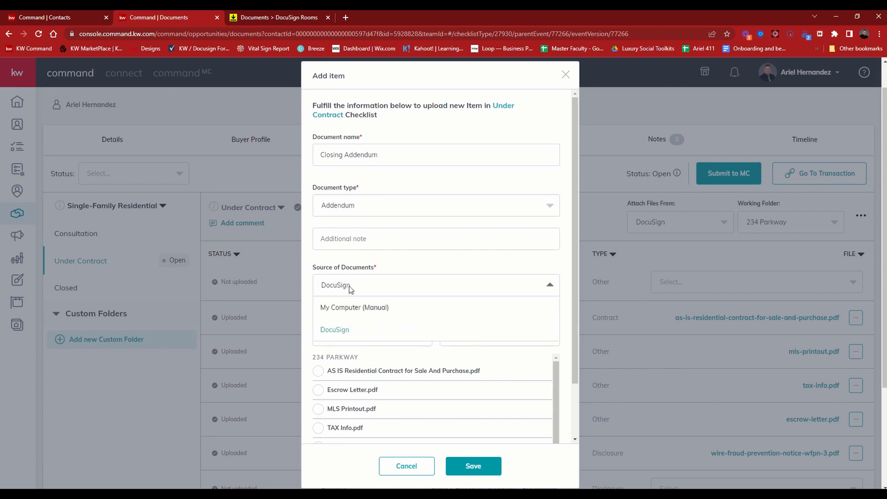
{"action": "left_click", "coordinate": [353, 309]}
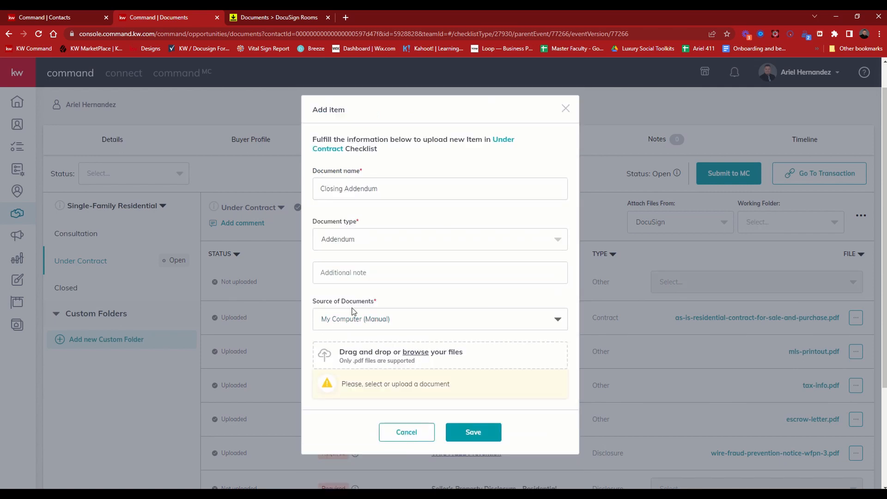
{"action": "left_click", "coordinate": [415, 352]}
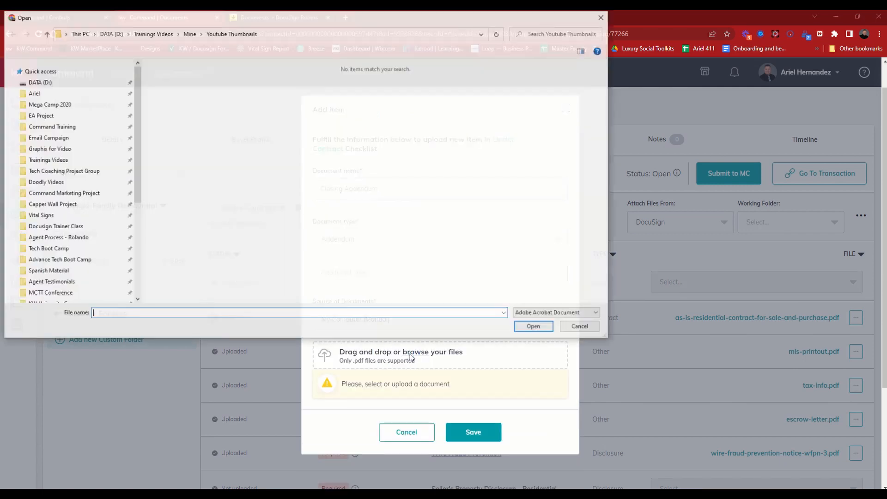
{"action": "left_click", "coordinate": [67, 98]}
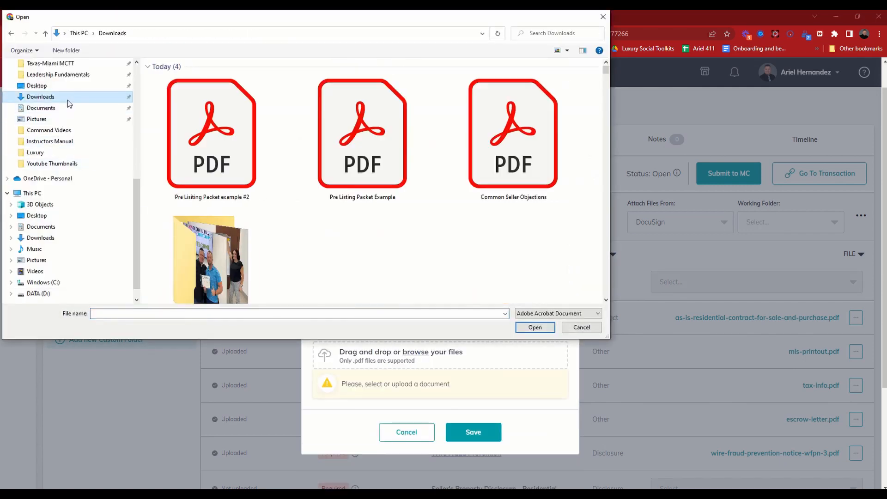
{"action": "scroll", "coordinate": [395, 210], "scroll_direction": "down", "scroll_amount": 1}
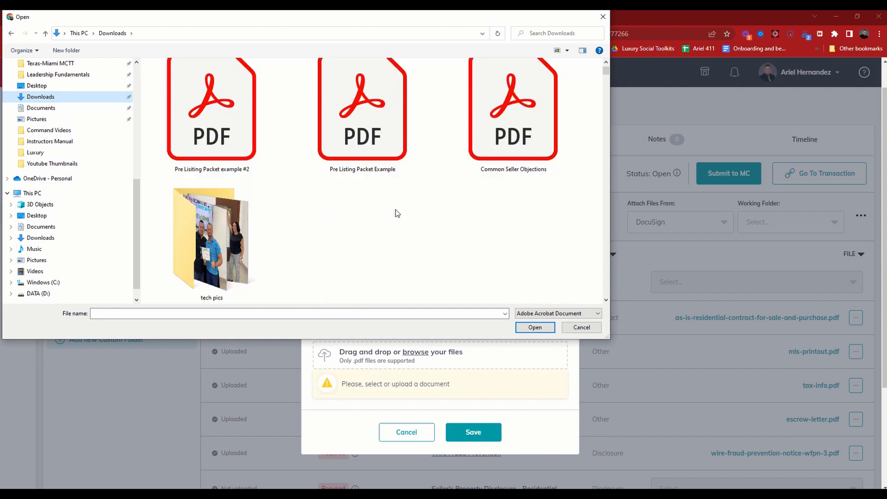
{"action": "scroll", "coordinate": [505, 230], "scroll_direction": "up", "scroll_amount": 1}
{"action": "left_click", "coordinate": [515, 144]}
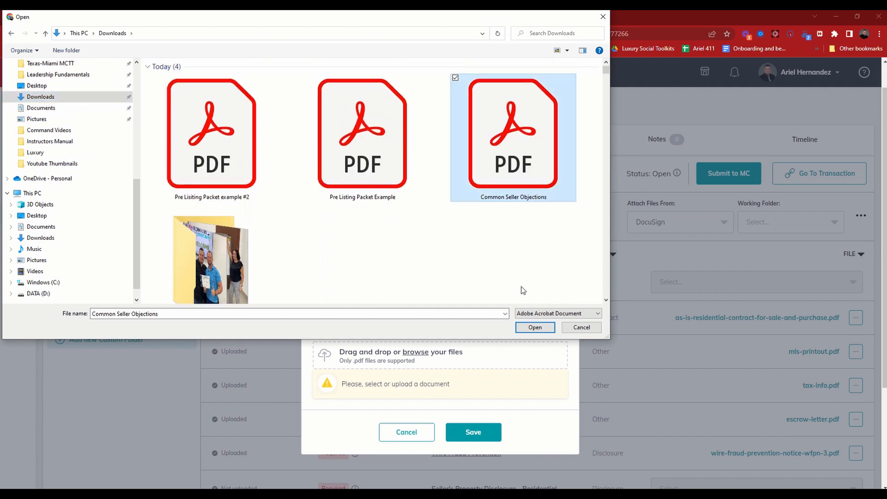
{"action": "left_click", "coordinate": [534, 328]}
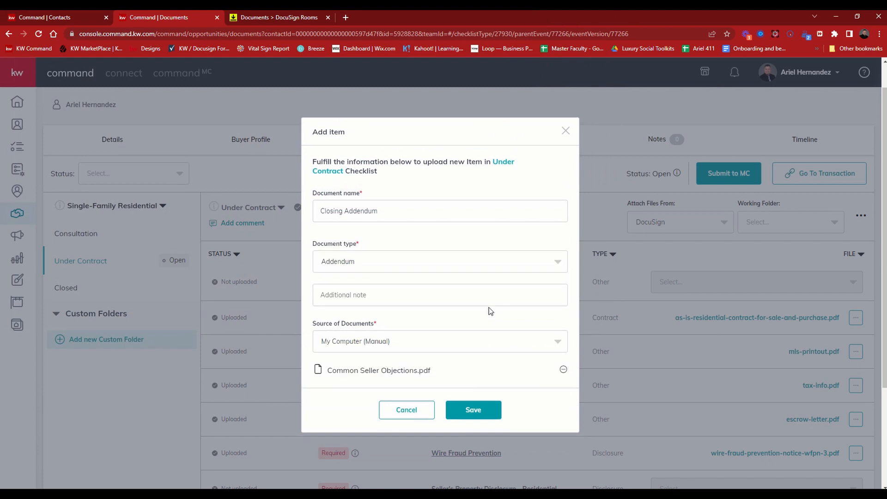
{"action": "left_click", "coordinate": [479, 416]}
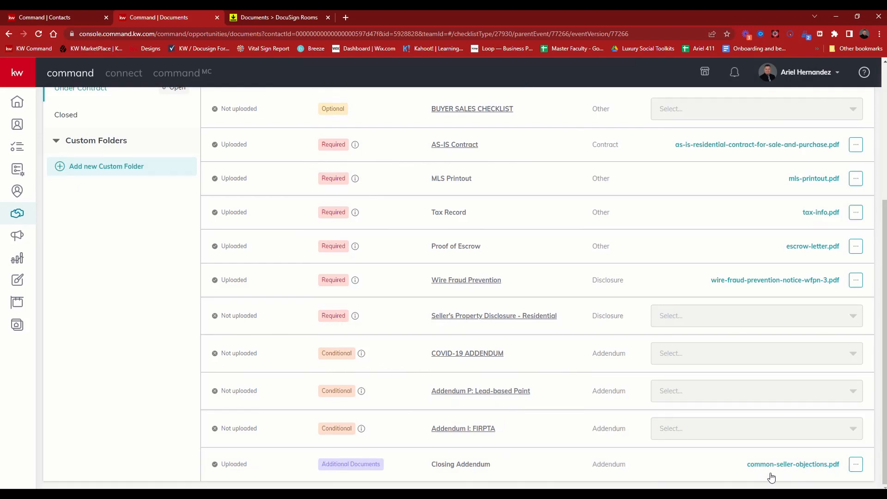
{"action": "scroll", "coordinate": [760, 463], "scroll_direction": "up", "scroll_amount": 4}
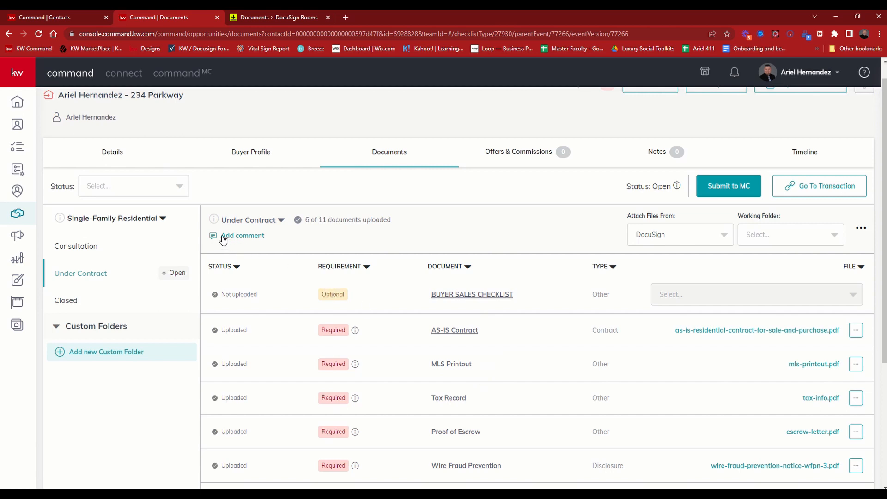
Start a comment on the Under Contract checklist that @-mentions the first and third suggested people.
{"action": "left_click", "coordinate": [256, 237]}
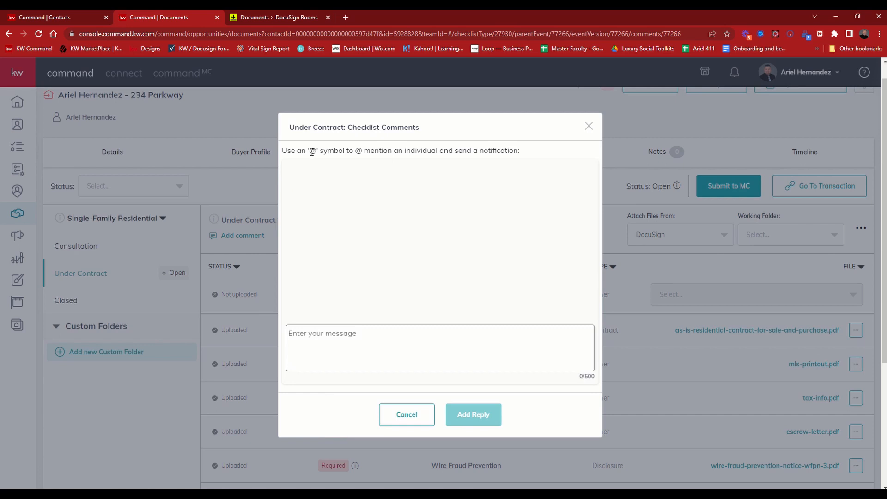
{"action": "left_click_drag", "start_coordinate": [313, 152], "coordinate": [319, 152]}
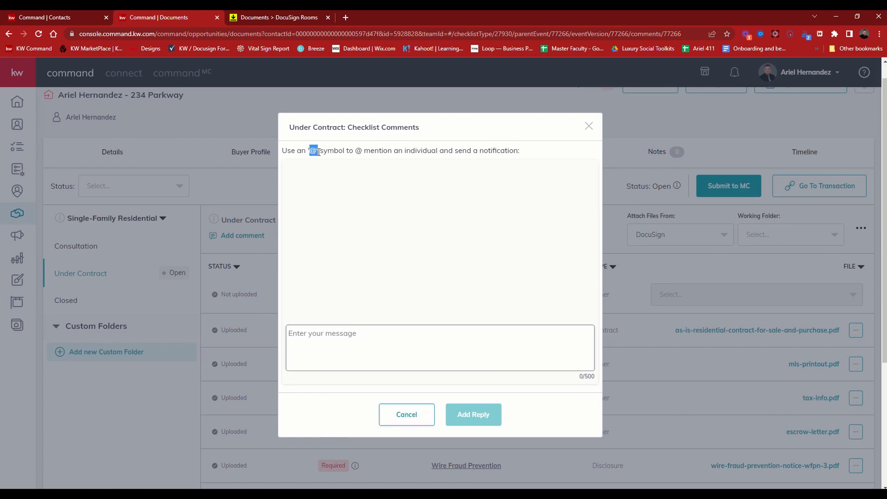
{"action": "left_click", "coordinate": [350, 341]}
{"action": "type", "text": "@"}
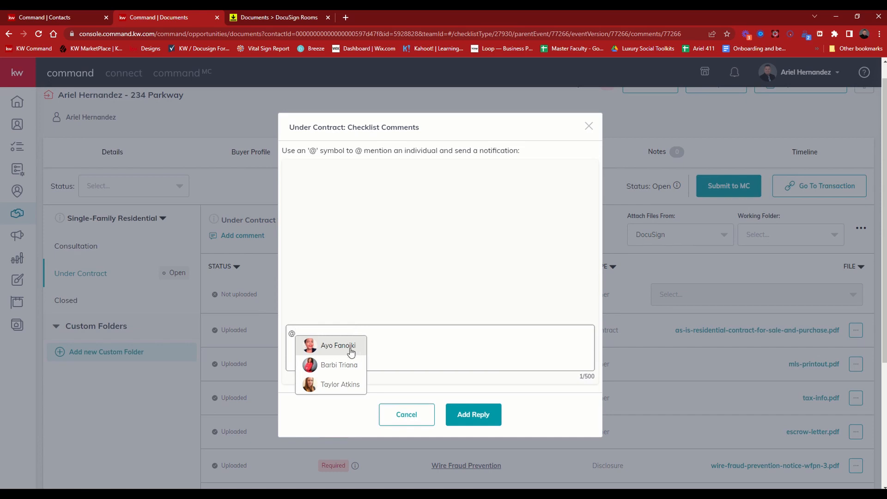
{"action": "left_click", "coordinate": [351, 350]}
{"action": "type", "text": "@"}
{"action": "left_click", "coordinate": [377, 388]}
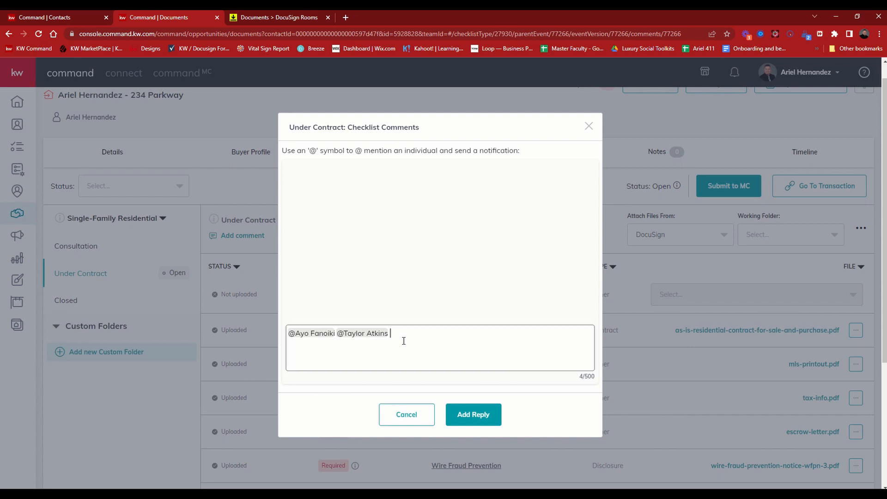
Add the message "No tax record vailable since its a new contruction" after the mentions, post the reply, and close the checklist comments.
{"action": "type", "text": "No tax "}
{"action": "type", "text": "record vai"}
{"action": "type", "text": " vailable since "}
{"action": "type", "text": "its a new contru"}
{"action": "type", "text": "ction"}
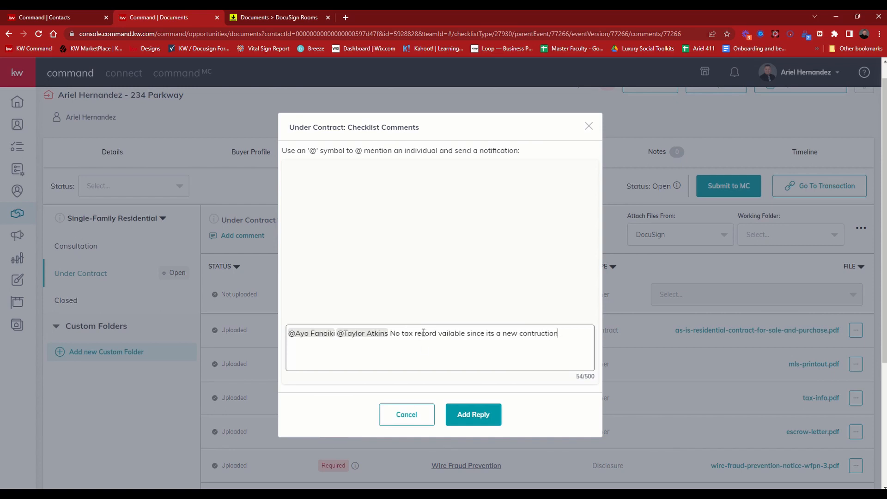
{"action": "left_click", "coordinate": [476, 414]}
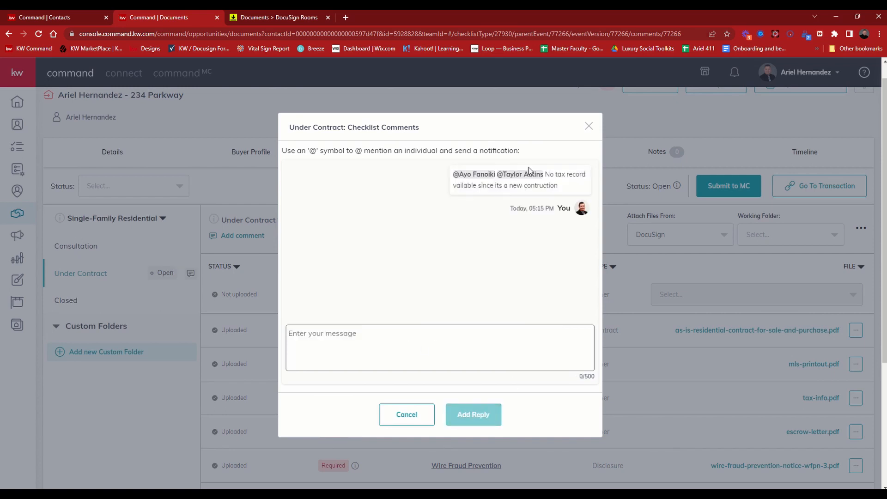
{"action": "left_click", "coordinate": [589, 127]}
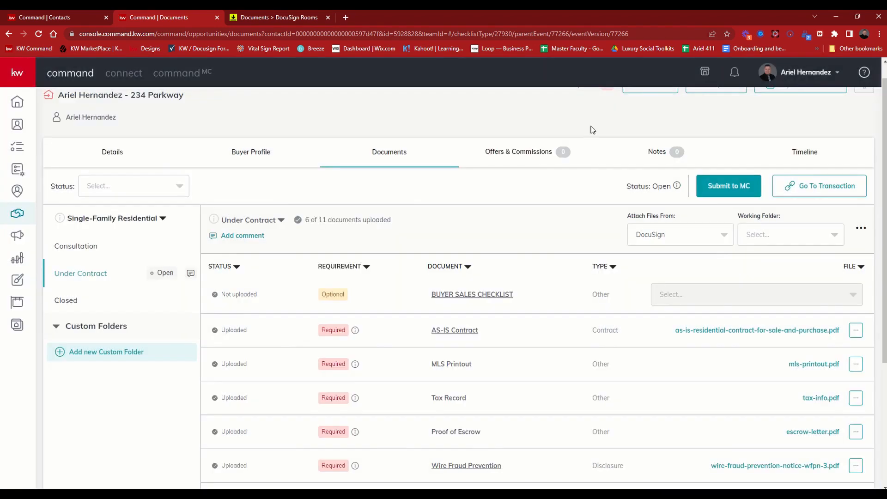